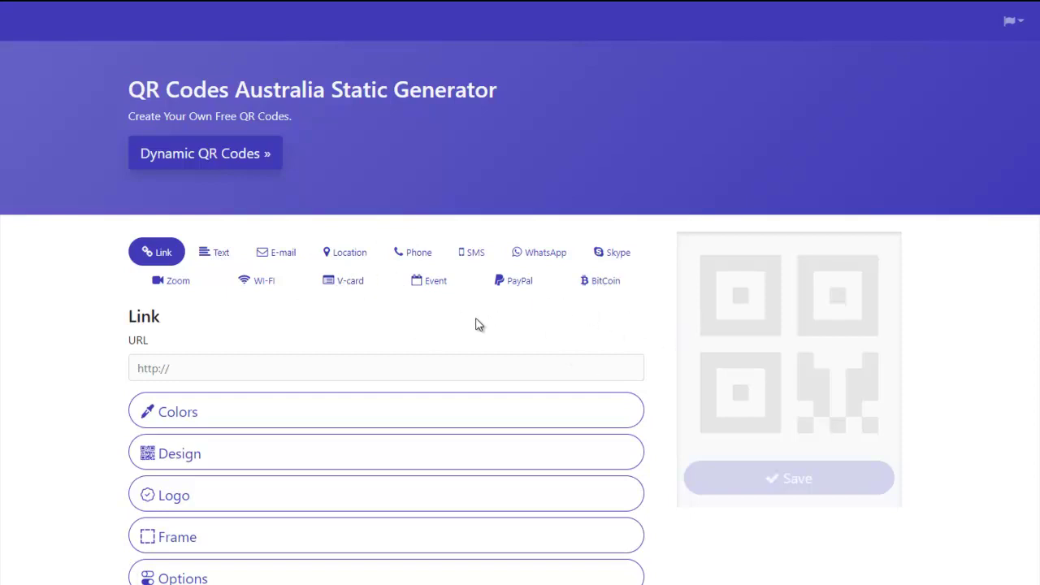
# Preview the V-card, Location and E-mail code types, then return to the Link type.
pyautogui.click(335, 282)
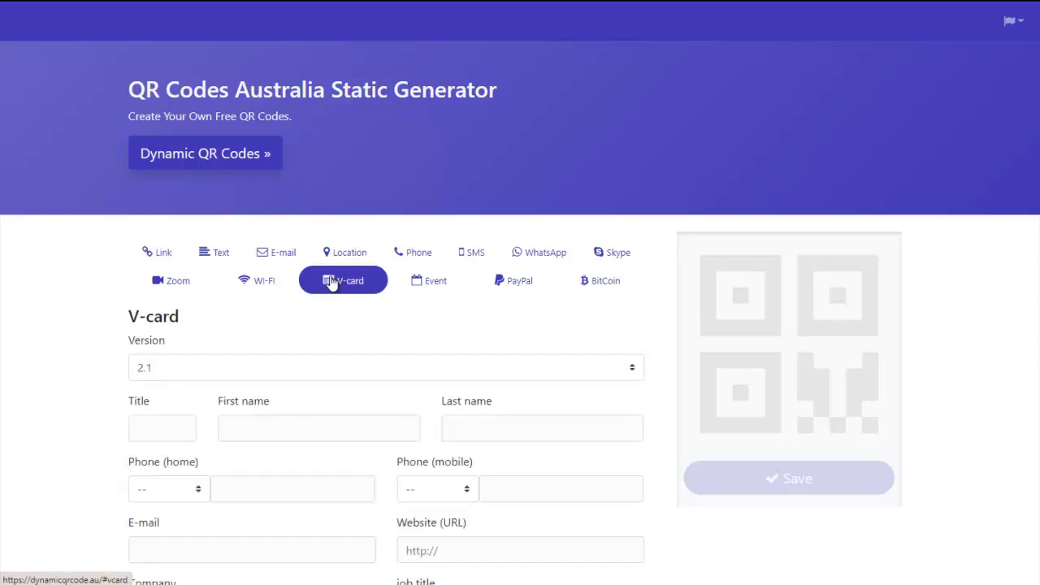
pyautogui.click(343, 255)
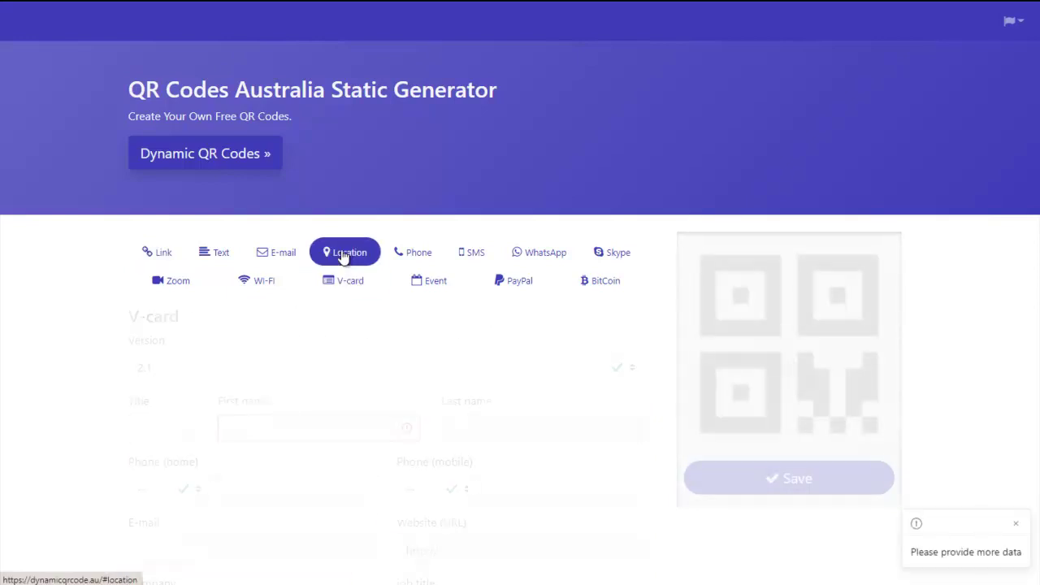
pyautogui.click(279, 254)
pyautogui.click(165, 252)
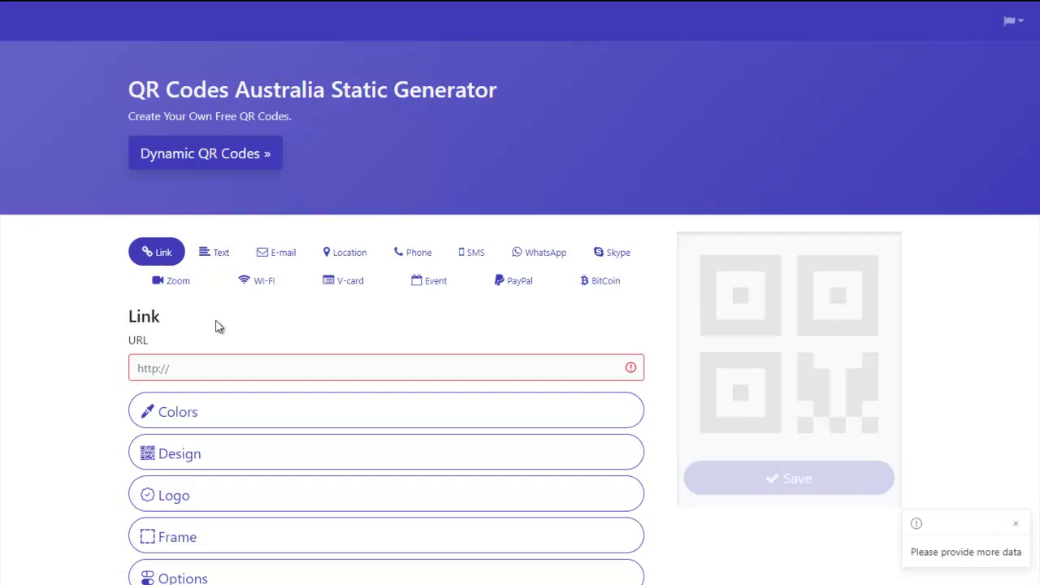
pyautogui.click(191, 367)
pyautogui.write('https://qrcodesaustralia.com.au')
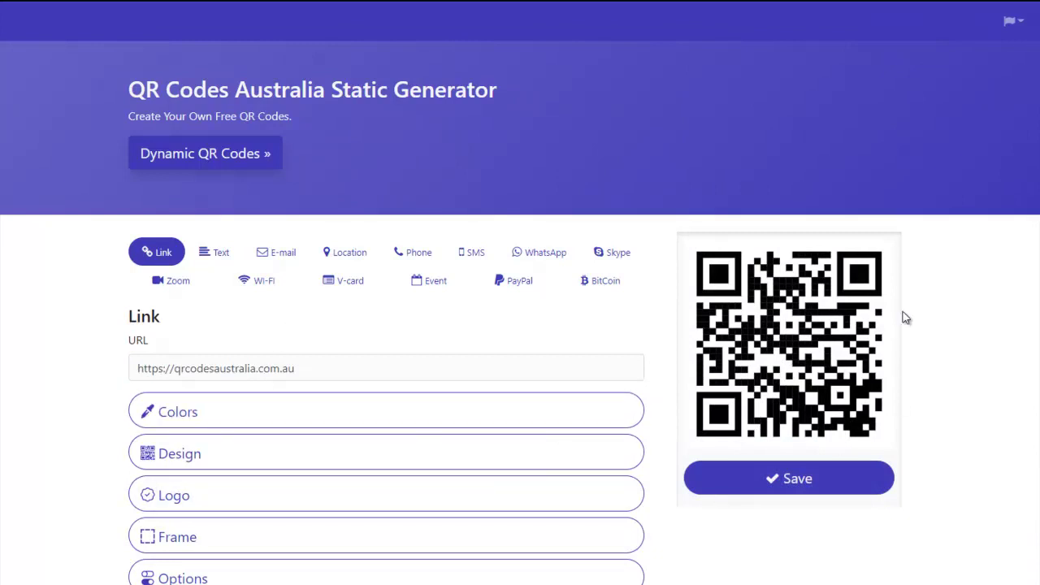
pyautogui.click(798, 487)
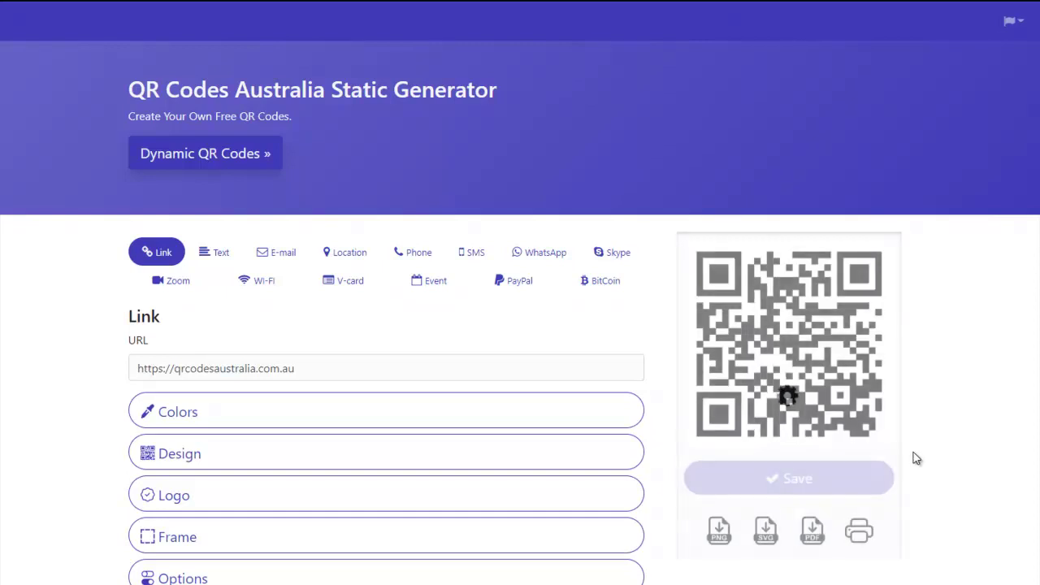
pyautogui.scroll(-1, 924, 449)
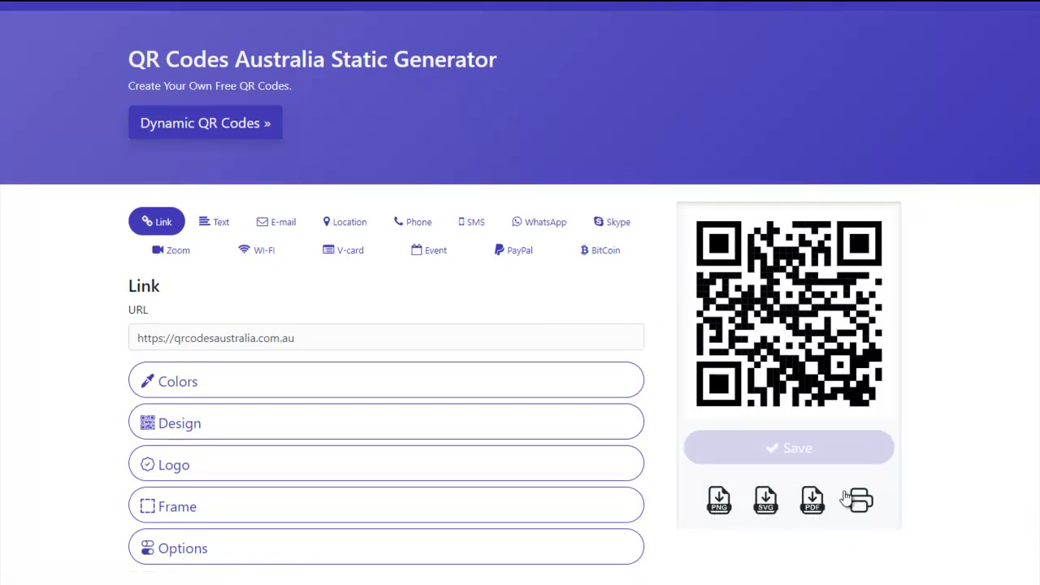
pyautogui.scroll(1, 555, 316)
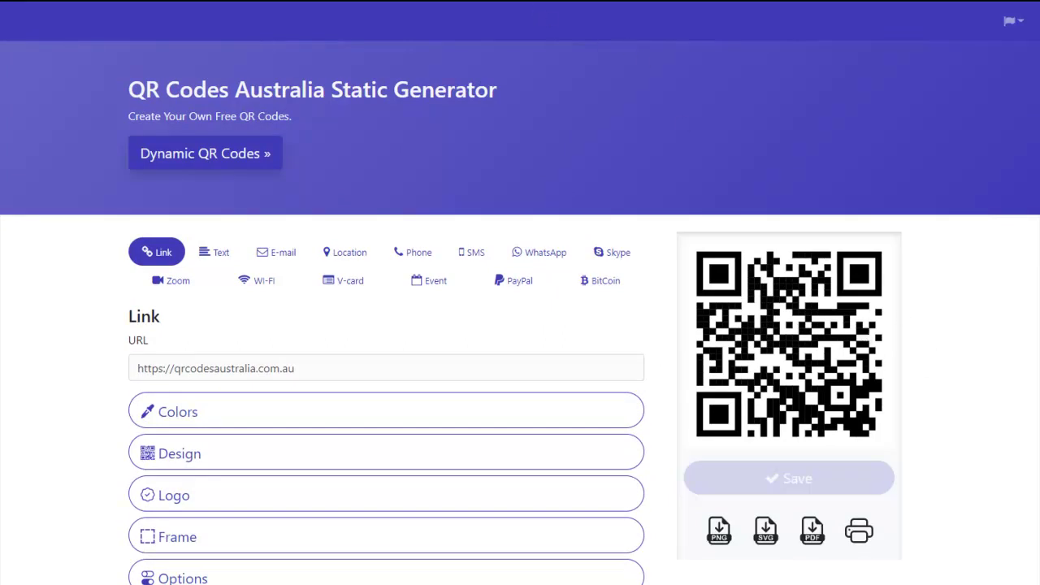
# Replace the URL with a long Google search link, then delete that search link.
pyautogui.click(304, 369)
pyautogui.moveTo(304, 369); pyautogui.dragTo(81, 376)
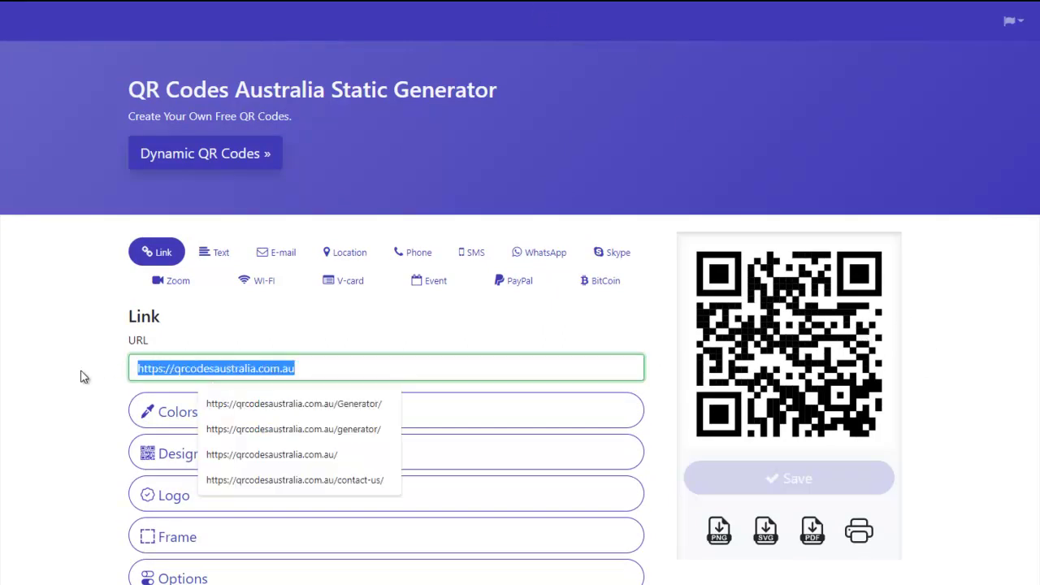
pyautogui.hotkey('ctrl', 'v')
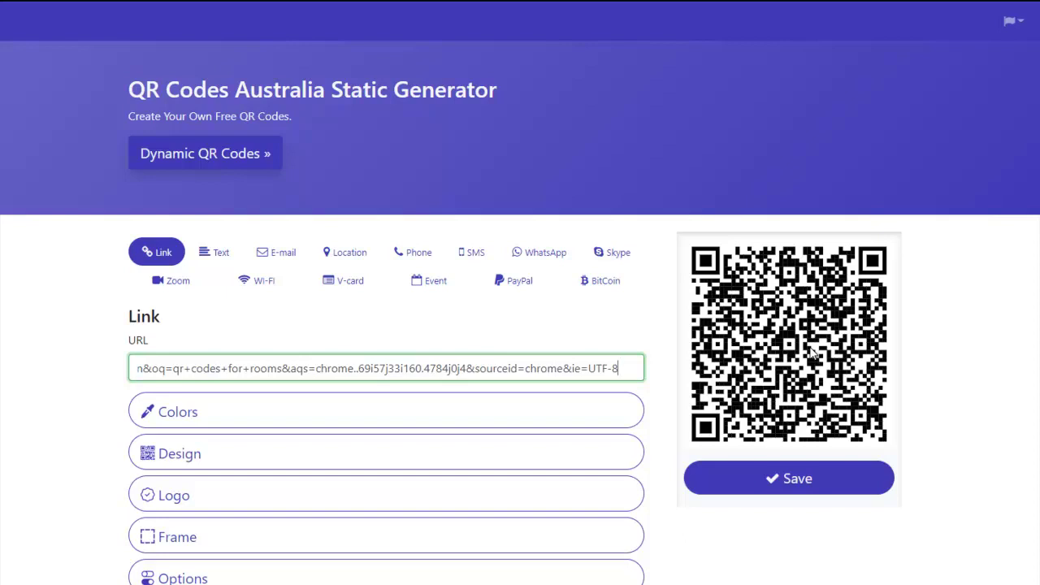
pyautogui.moveTo(619, 369); pyautogui.dragTo(73, 373)
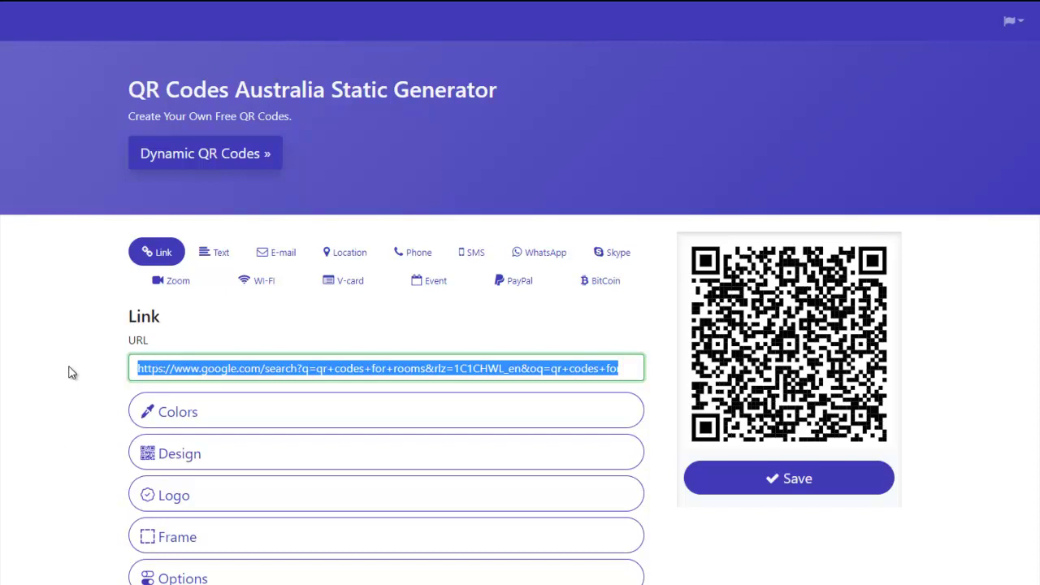
pyautogui.press('BackSpace')
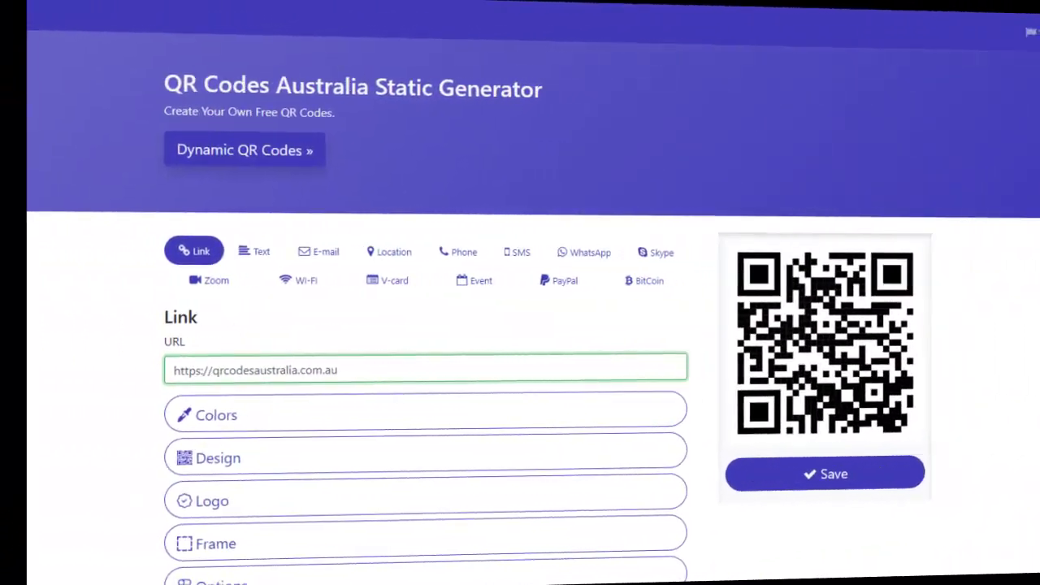
# In Colors, try gradient, transparent background and background image, then turn background image off.
pyautogui.scroll(-1, 605, 474)
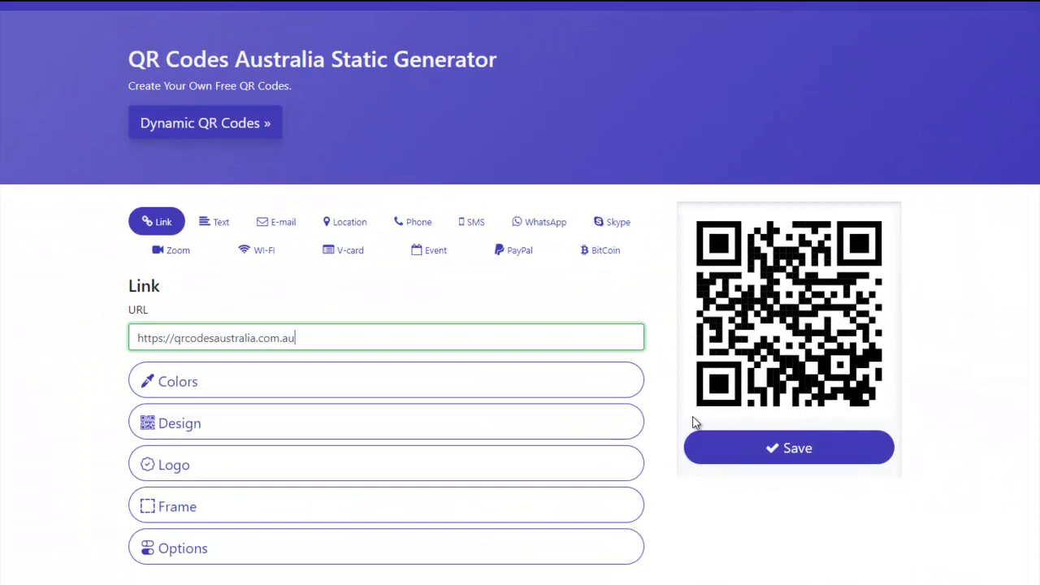
pyautogui.click(378, 390)
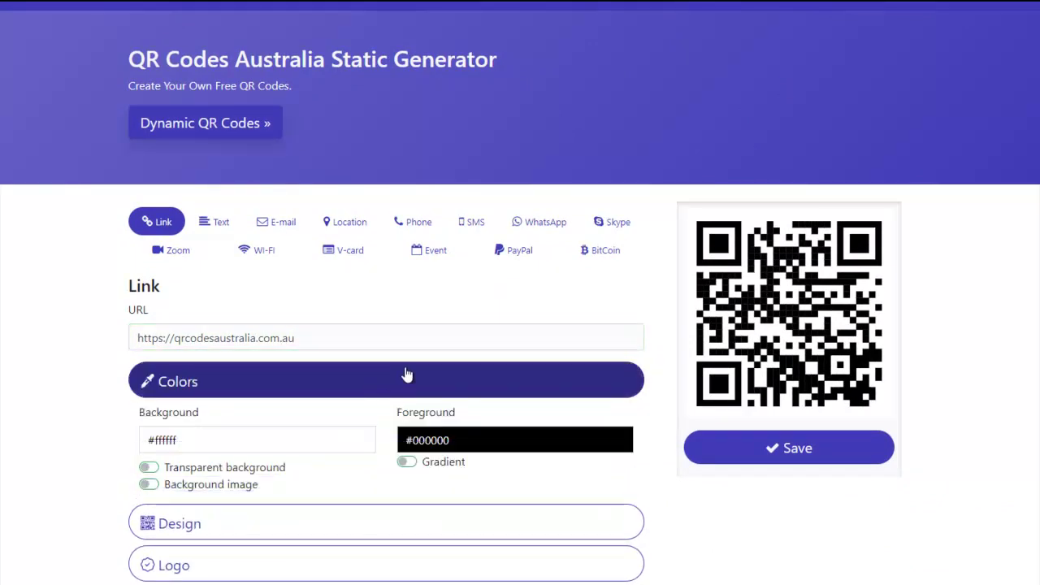
pyautogui.click(408, 462)
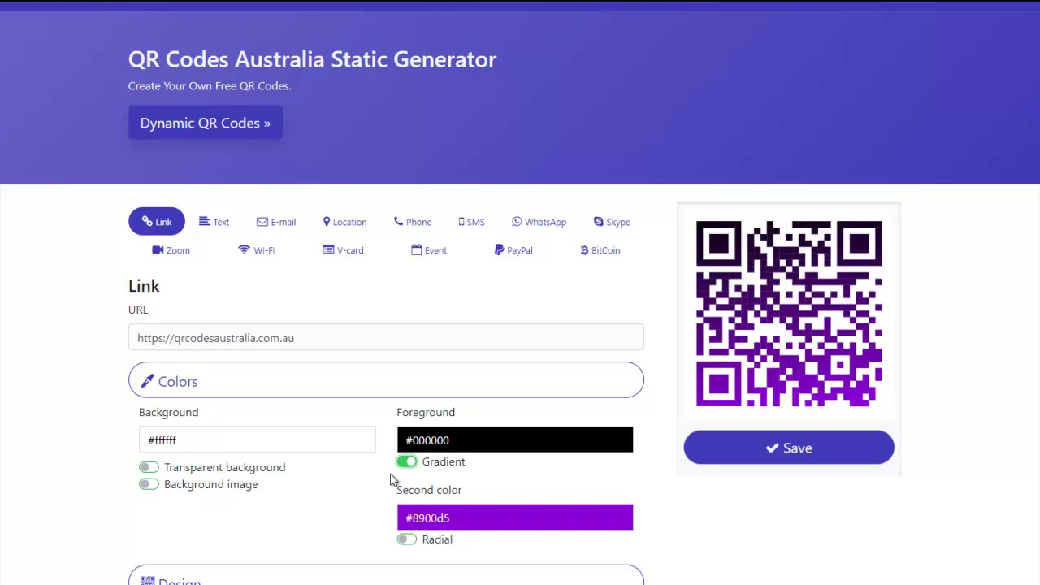
pyautogui.click(151, 469)
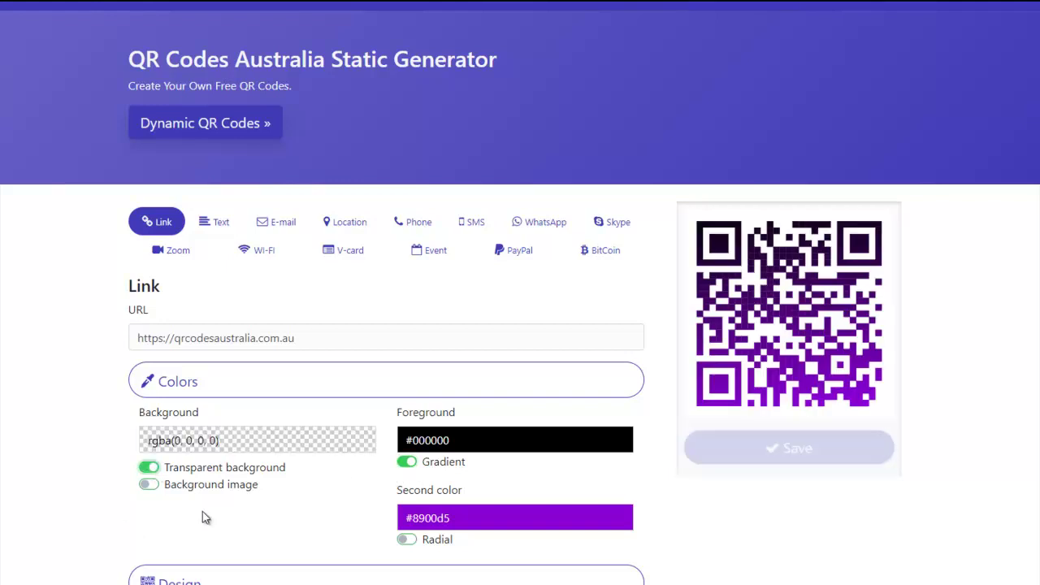
pyautogui.click(150, 485)
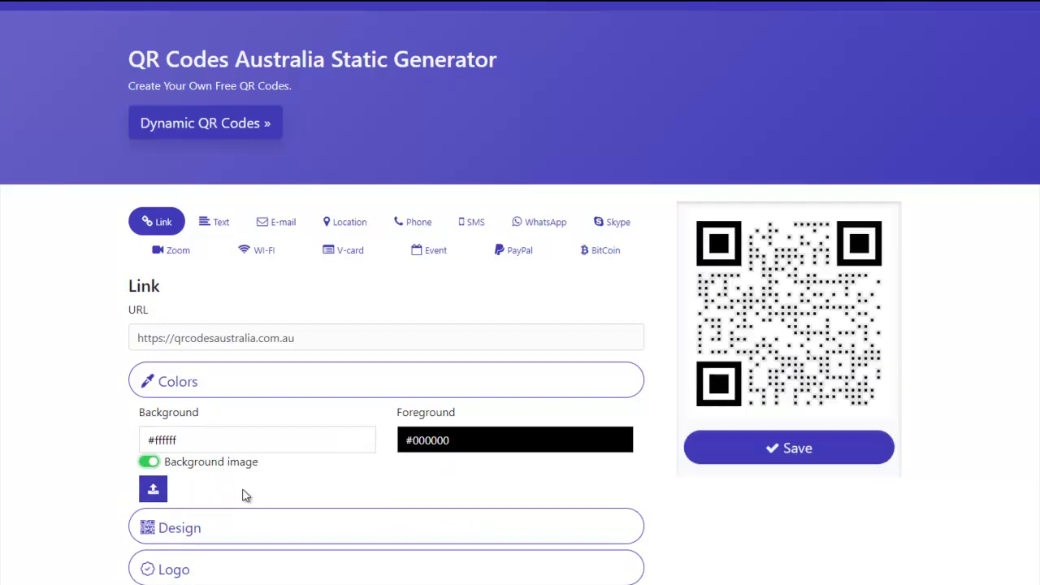
pyautogui.click(148, 461)
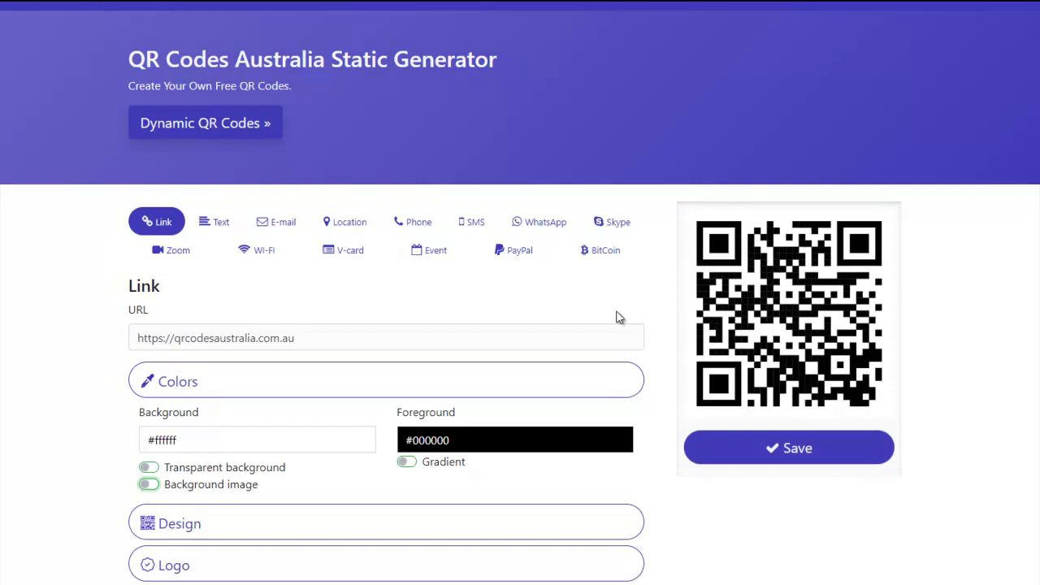
# Apply the last Design pattern style to the QR code.
pyautogui.scroll(-1, 569, 463)
pyautogui.click(574, 423)
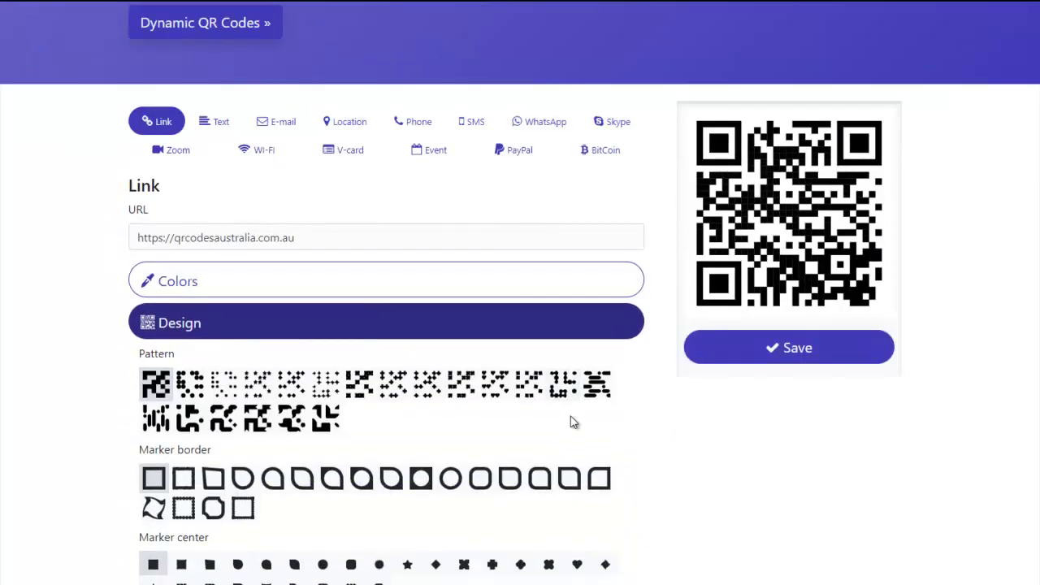
pyautogui.click(258, 388)
pyautogui.click(325, 418)
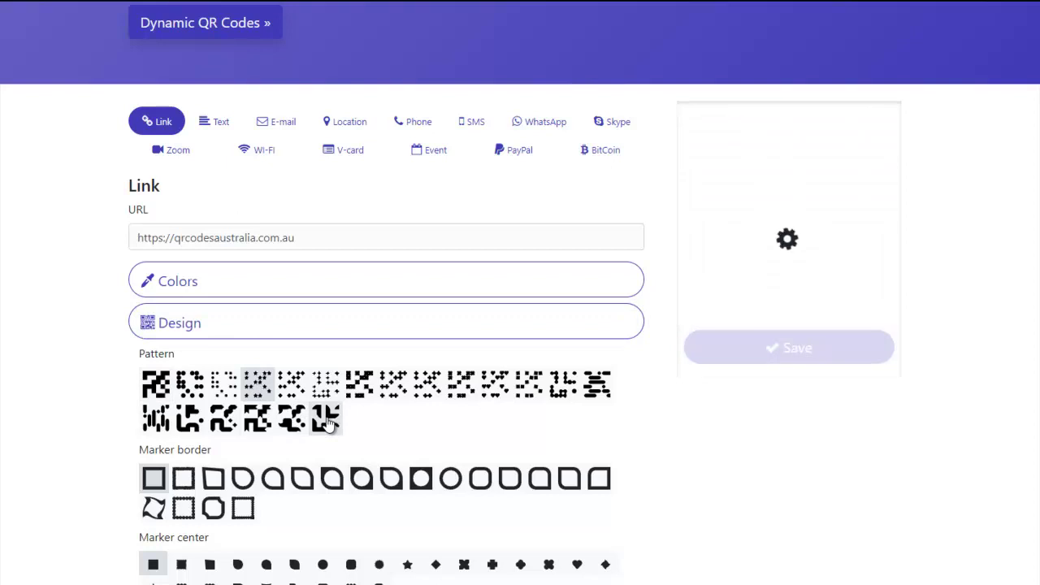
# Give the corner markers leaf-shaped borders and striped centres.
pyautogui.click(390, 480)
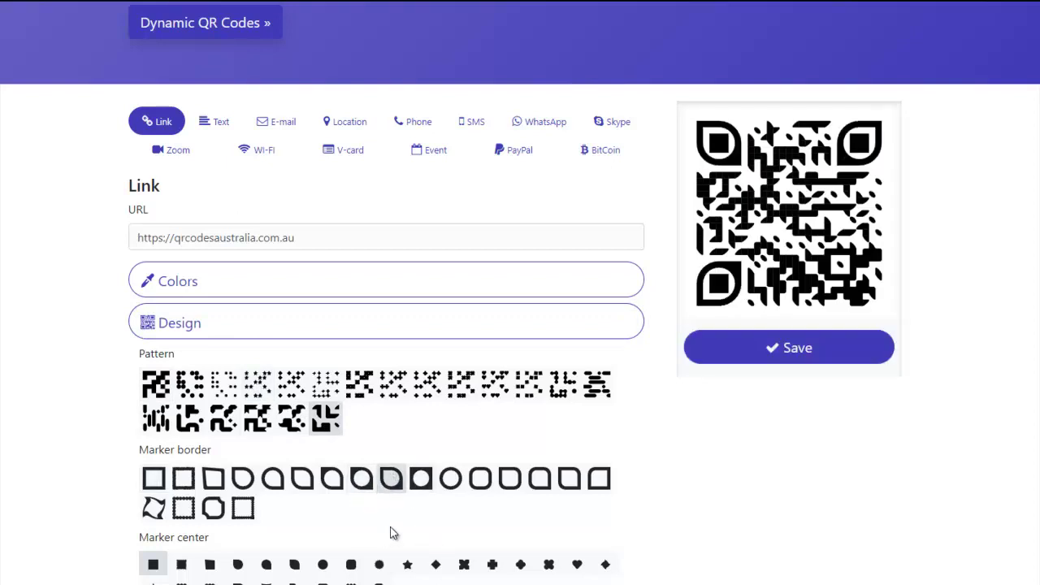
pyautogui.scroll(-2, 390, 533)
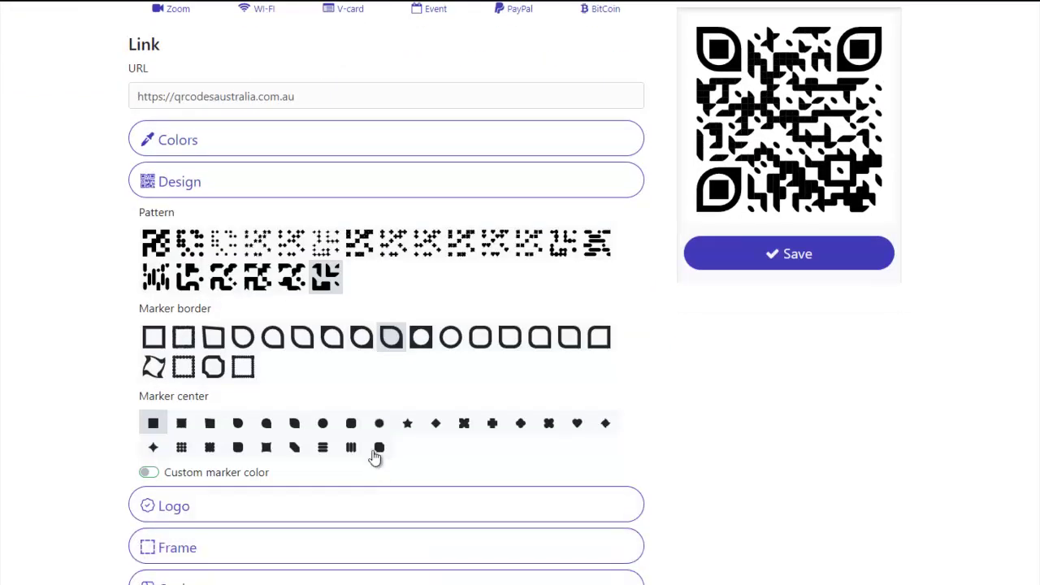
pyautogui.click(325, 450)
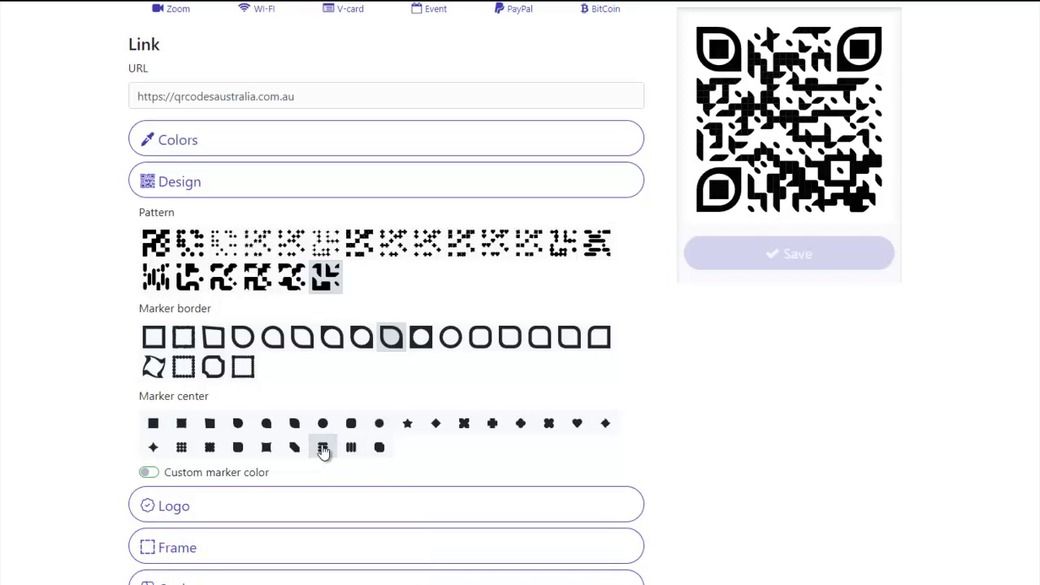
pyautogui.click(536, 508)
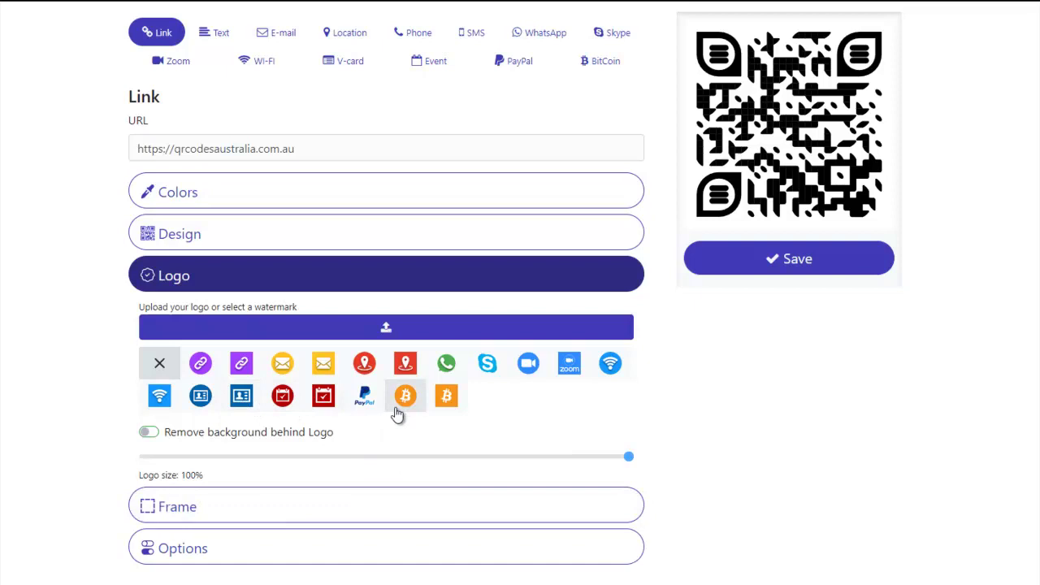
# Add the contact-card logo to the centre and a ribbon SCAN ME frame.
pyautogui.click(199, 396)
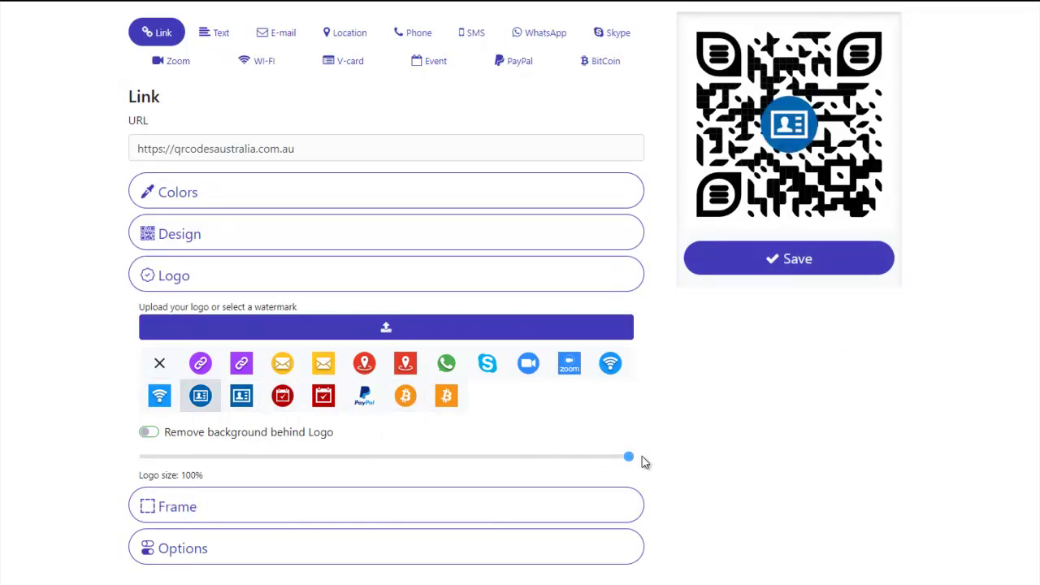
pyautogui.click(619, 504)
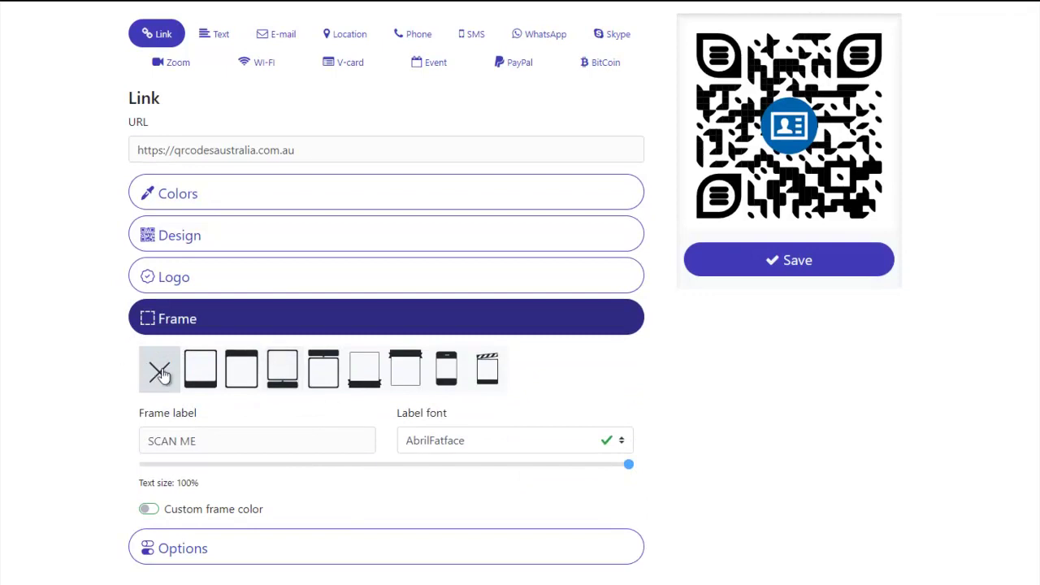
pyautogui.click(200, 371)
pyautogui.click(355, 371)
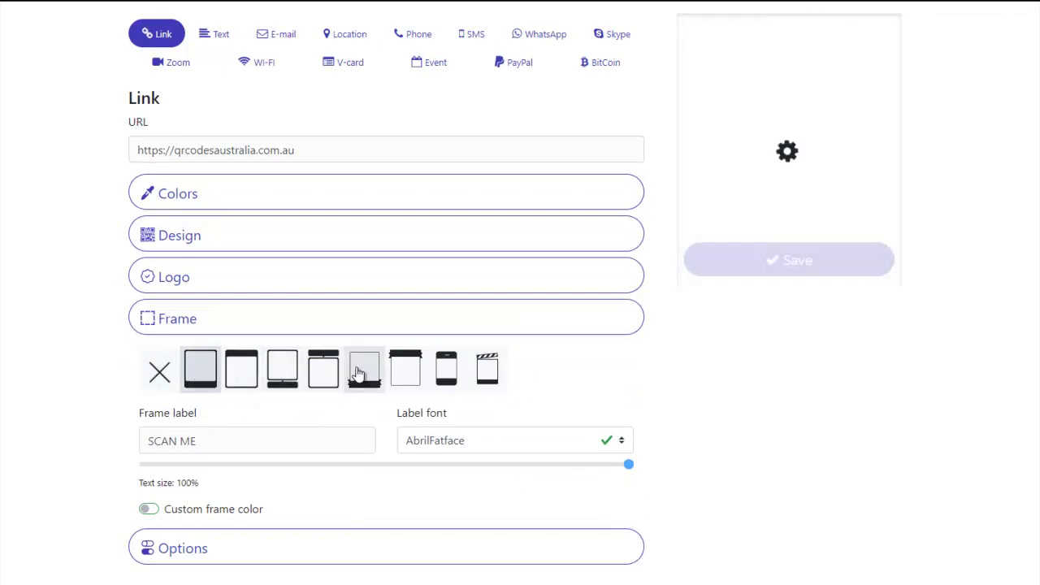
pyautogui.click(364, 371)
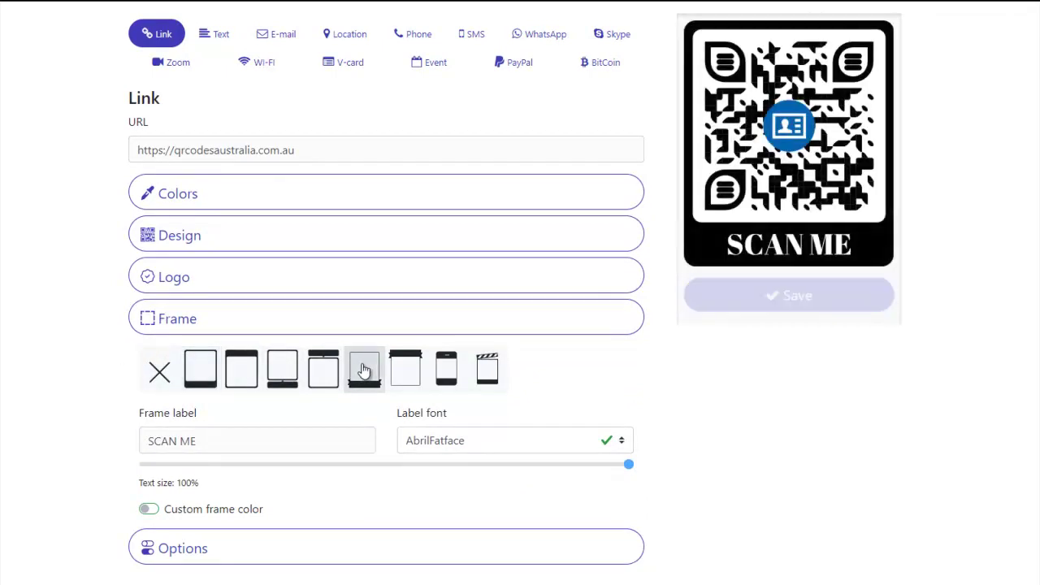
# Set the frame label font to Arial.
pyautogui.click(624, 442)
pyautogui.click(480, 479)
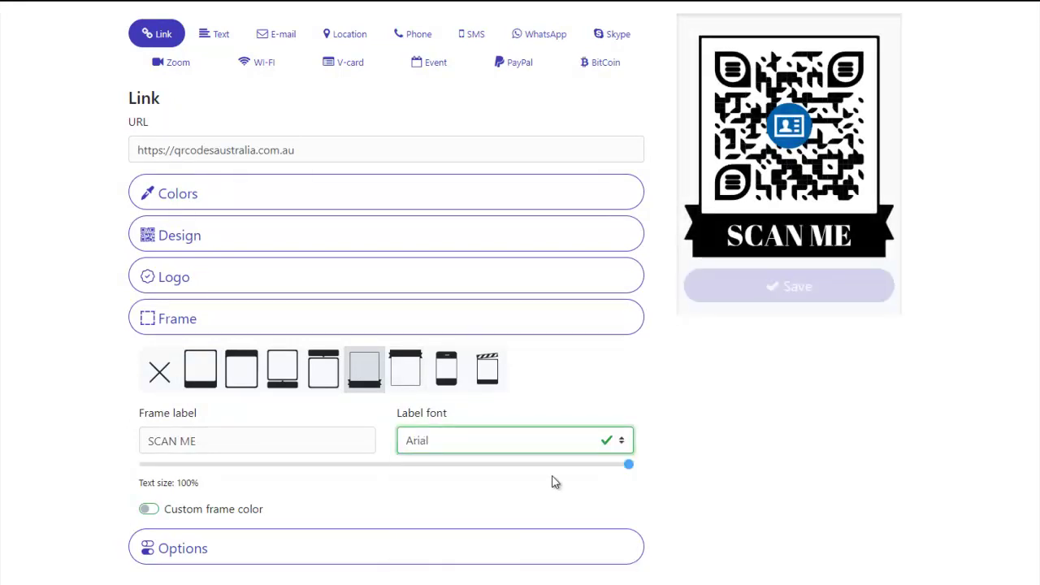
pyautogui.click(553, 544)
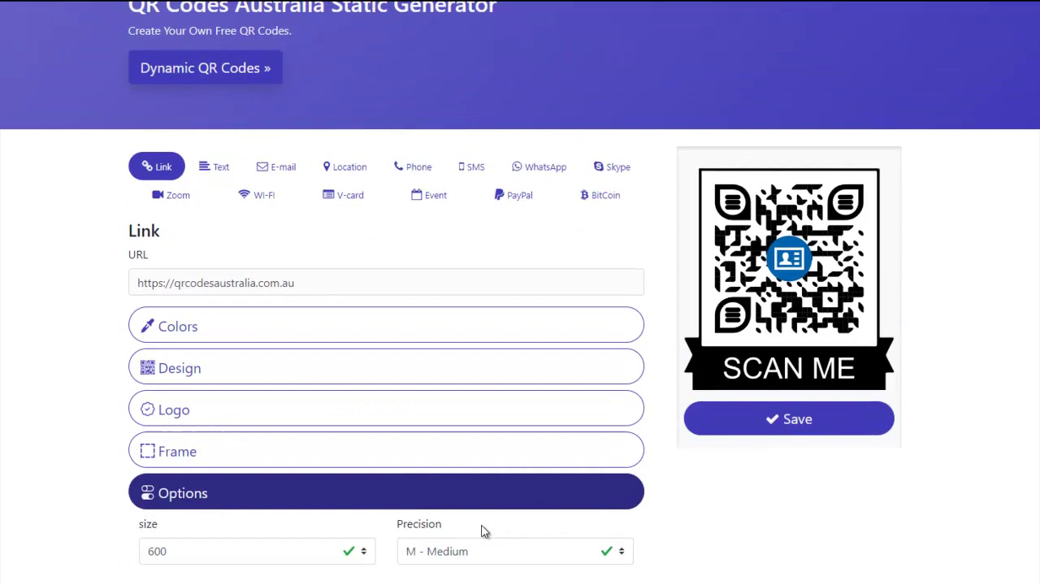
# Set the output size to 200, keeping precision at M - Medium.
pyautogui.click(368, 555)
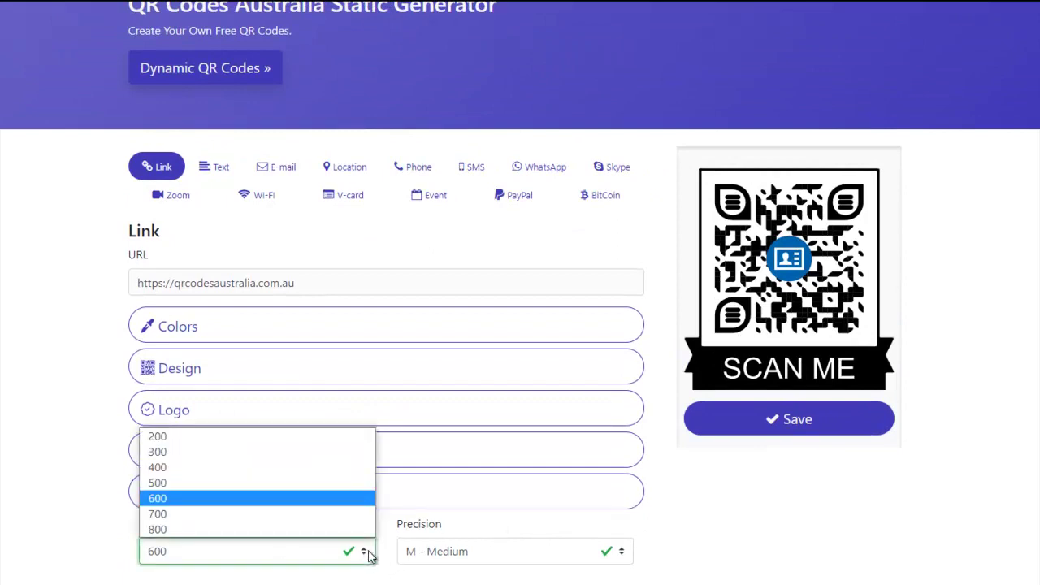
pyautogui.click(297, 434)
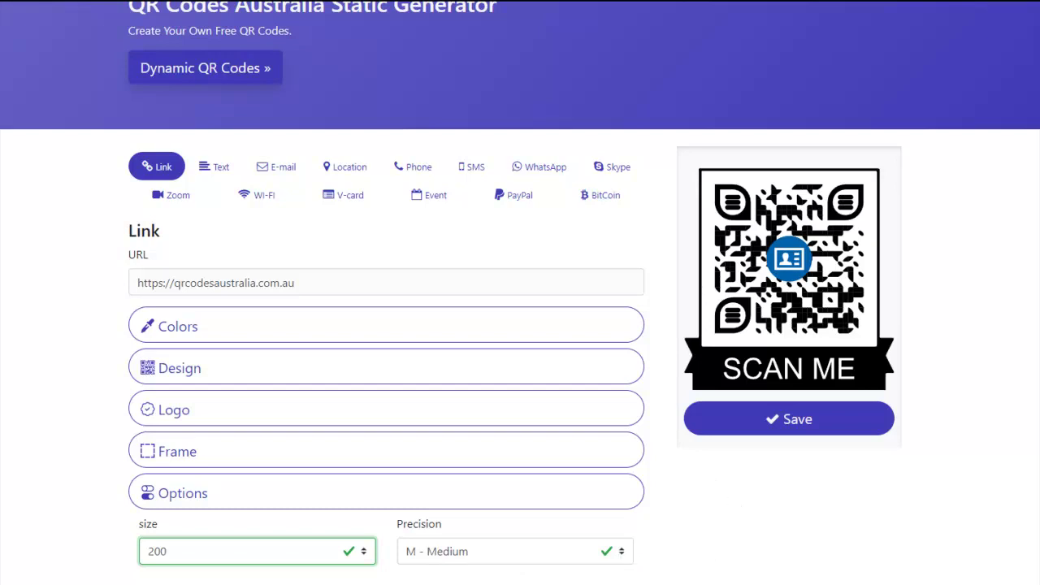
pyautogui.click(622, 552)
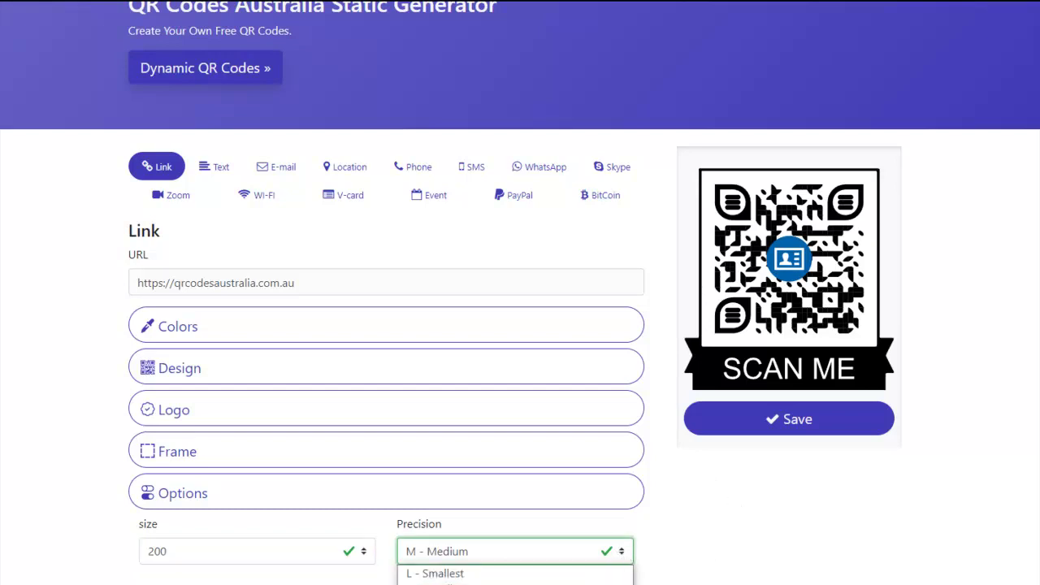
pyautogui.click(814, 561)
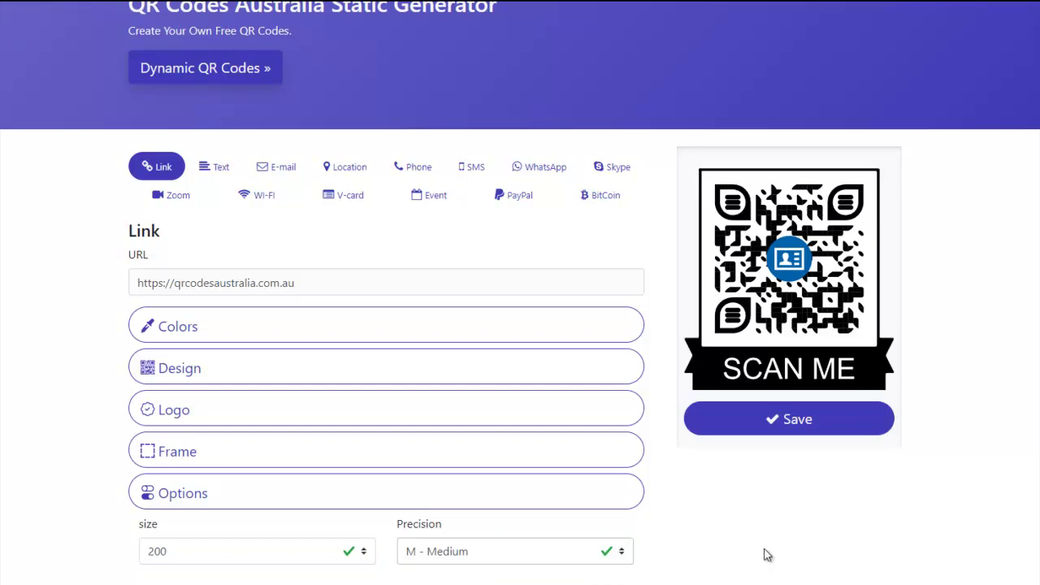
# Save the framed code to get PNG, SVG and PDF downloads.
pyautogui.scroll(1, 740, 551)
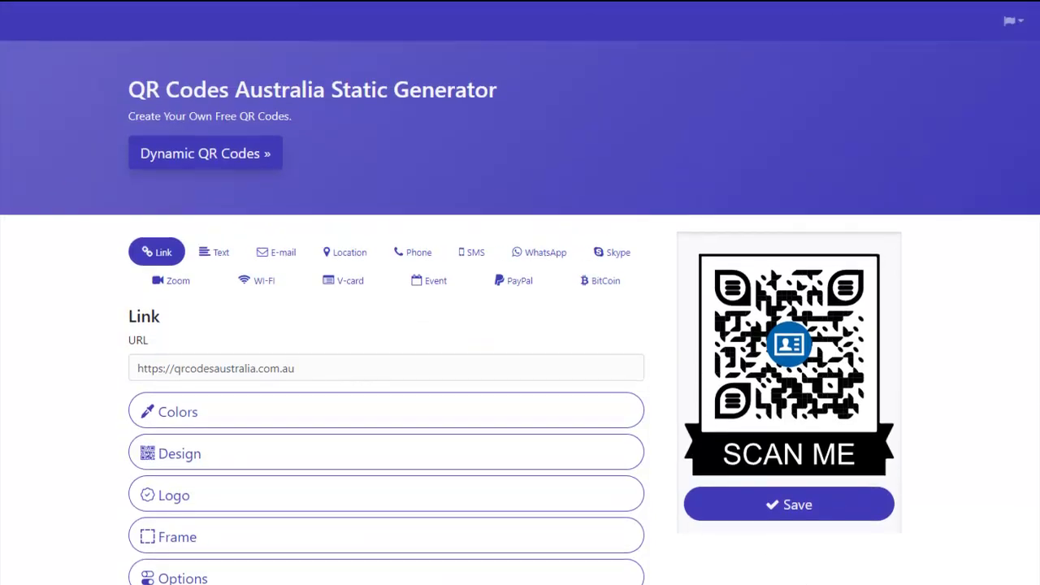
pyautogui.scroll(-1, 828, 398)
pyautogui.click(796, 420)
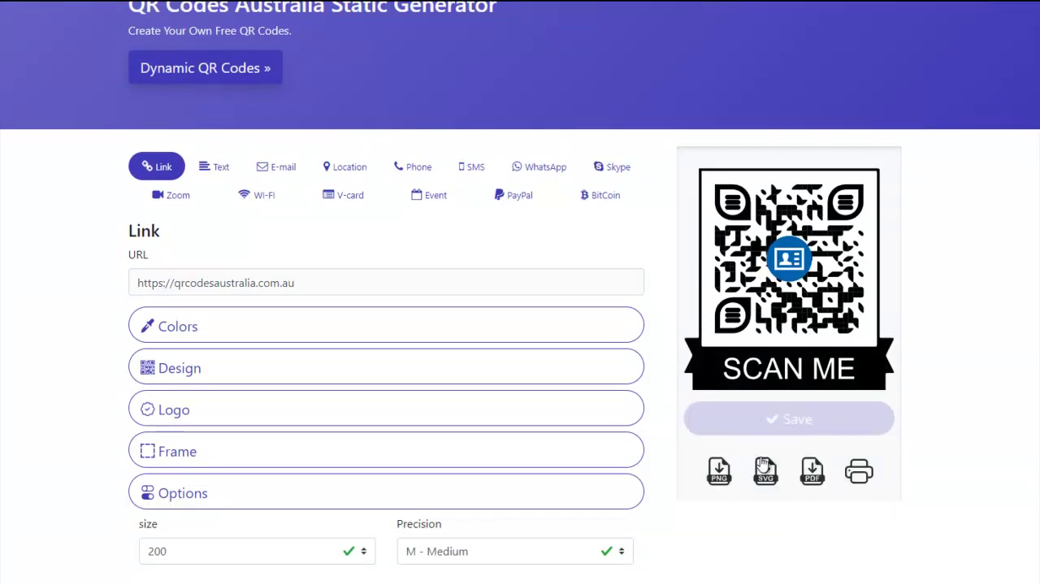
pyautogui.scroll(1, 397, 174)
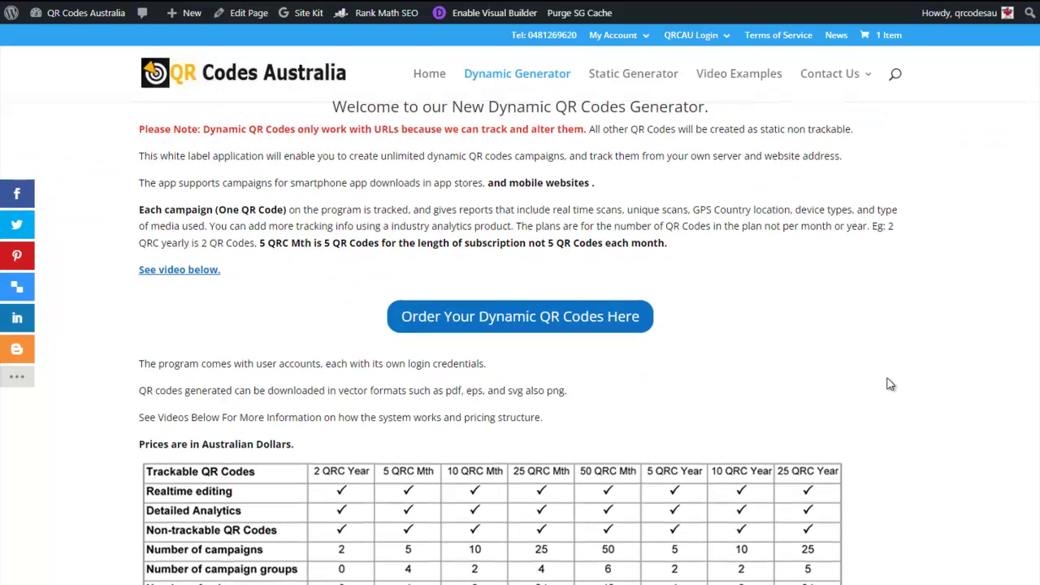
# Scroll through the Dynamic Generator tutorial videos such as Analytics, Marketing and Extras.
pyautogui.scroll(-1, 898, 387)
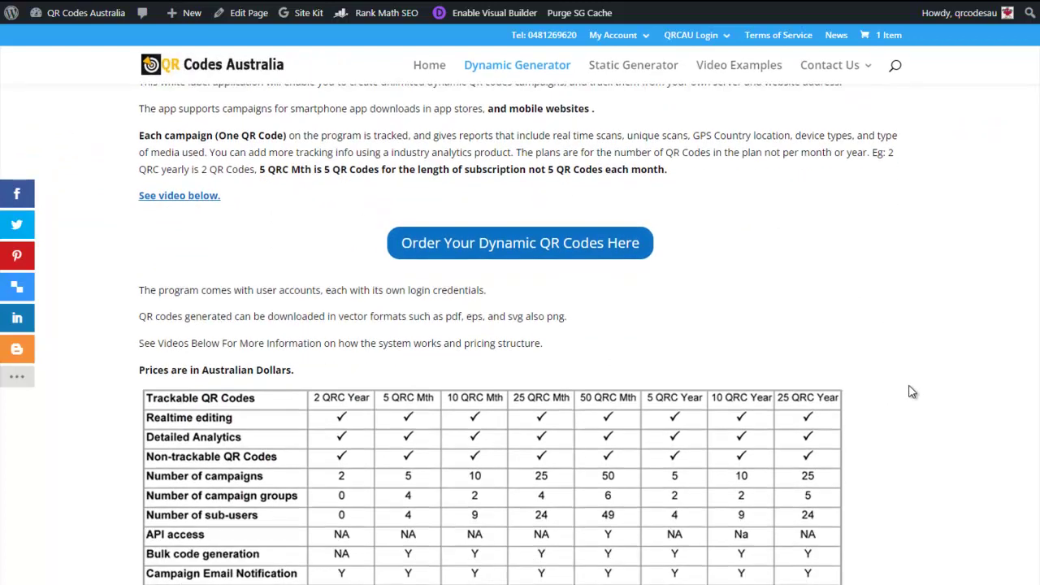
pyautogui.scroll(-8, 912, 392)
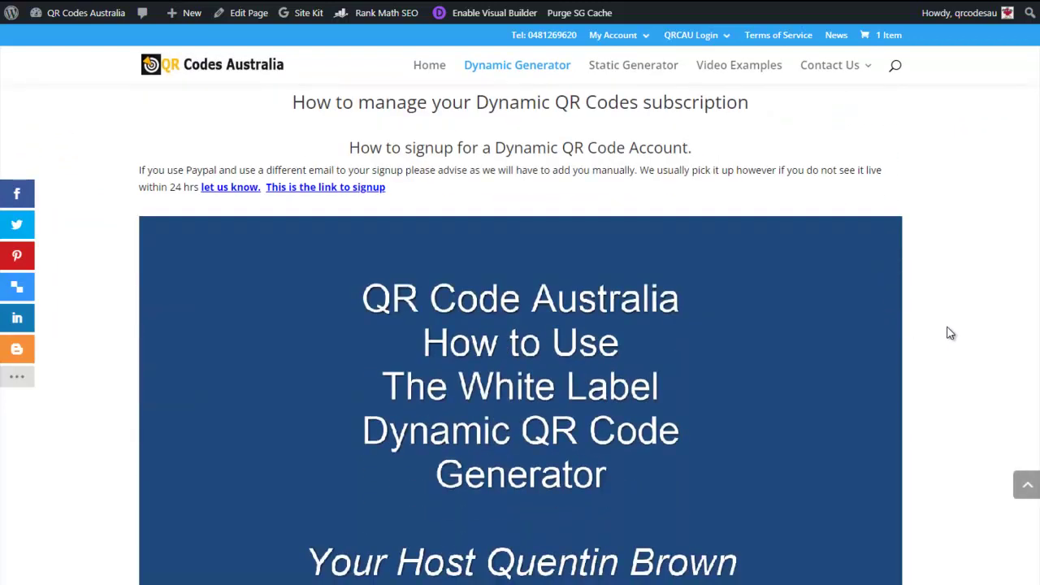
pyautogui.scroll(-8, 950, 333)
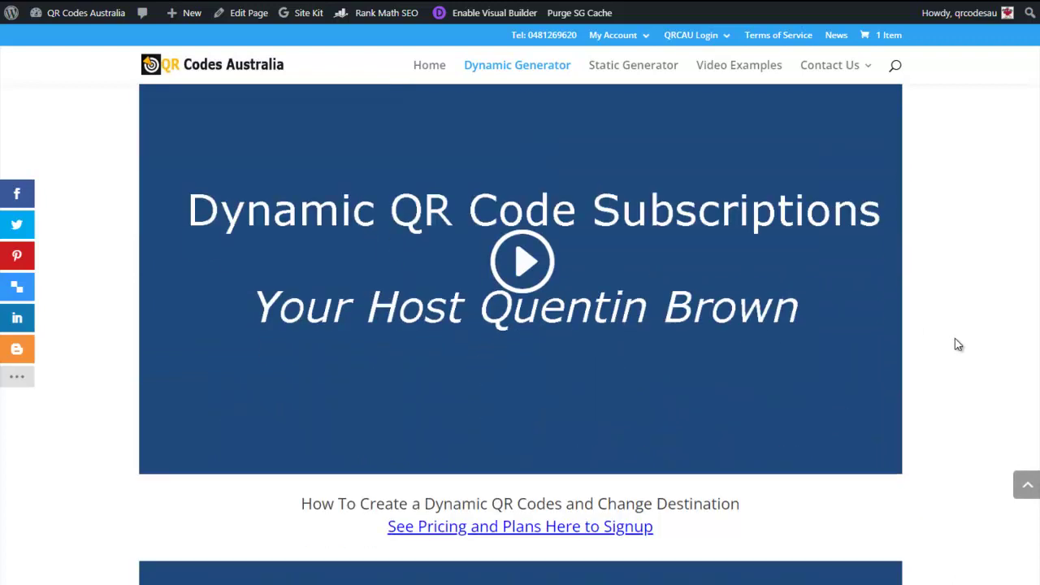
pyautogui.scroll(-9, 956, 340)
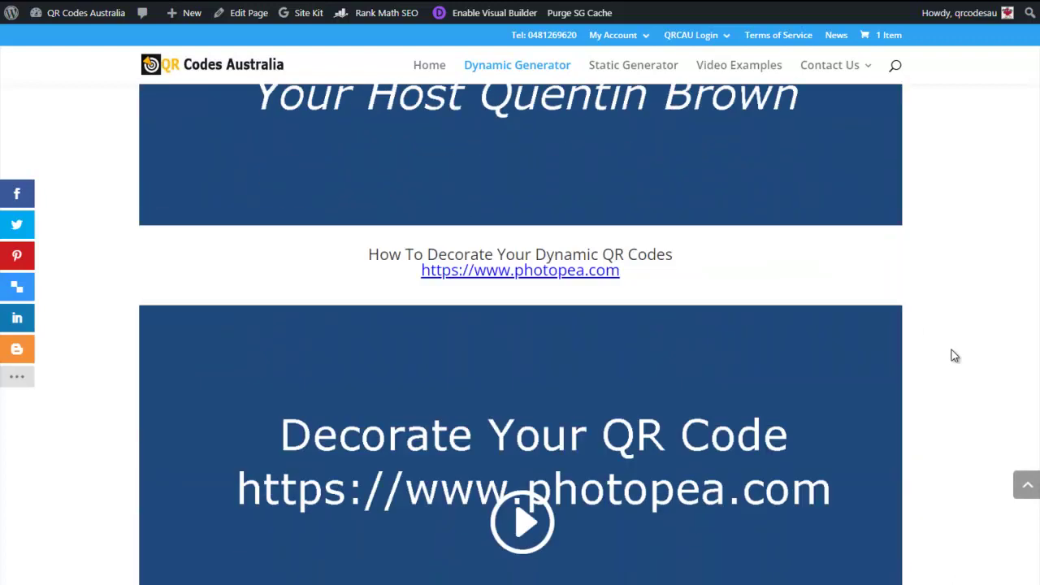
pyautogui.scroll(-5, 954, 356)
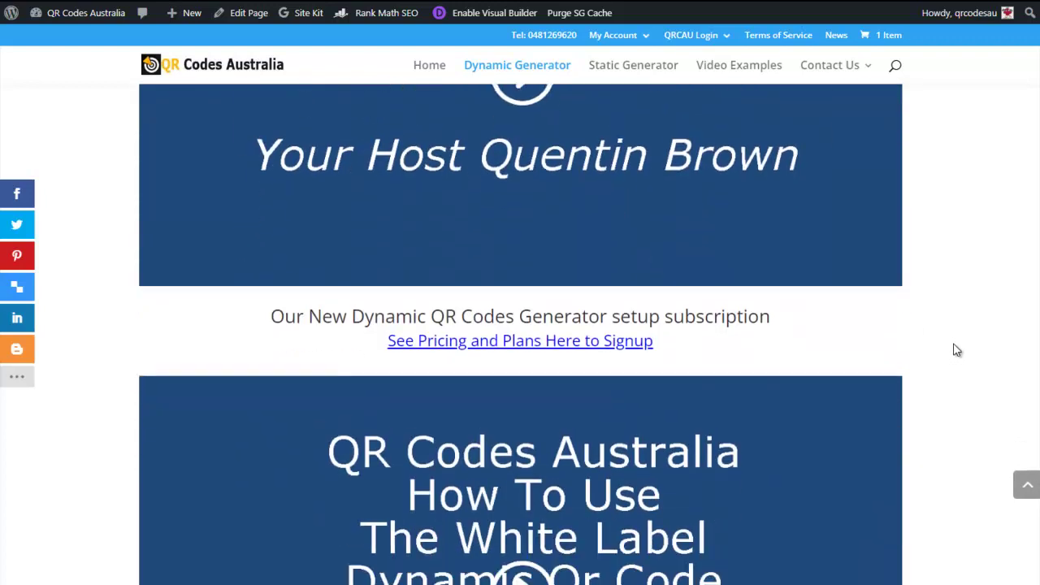
pyautogui.scroll(-8, 957, 350)
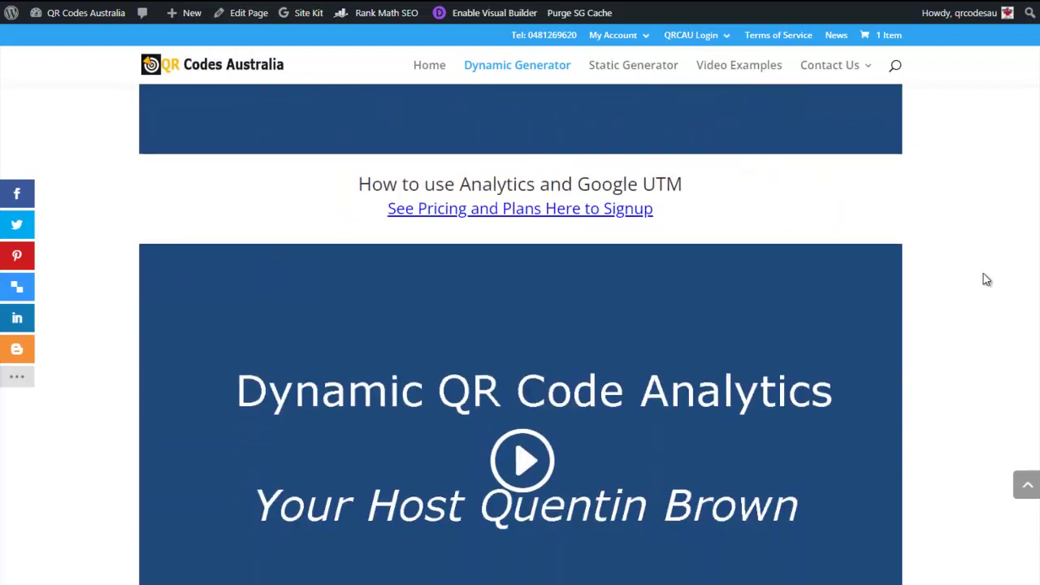
pyautogui.scroll(-2, 961, 292)
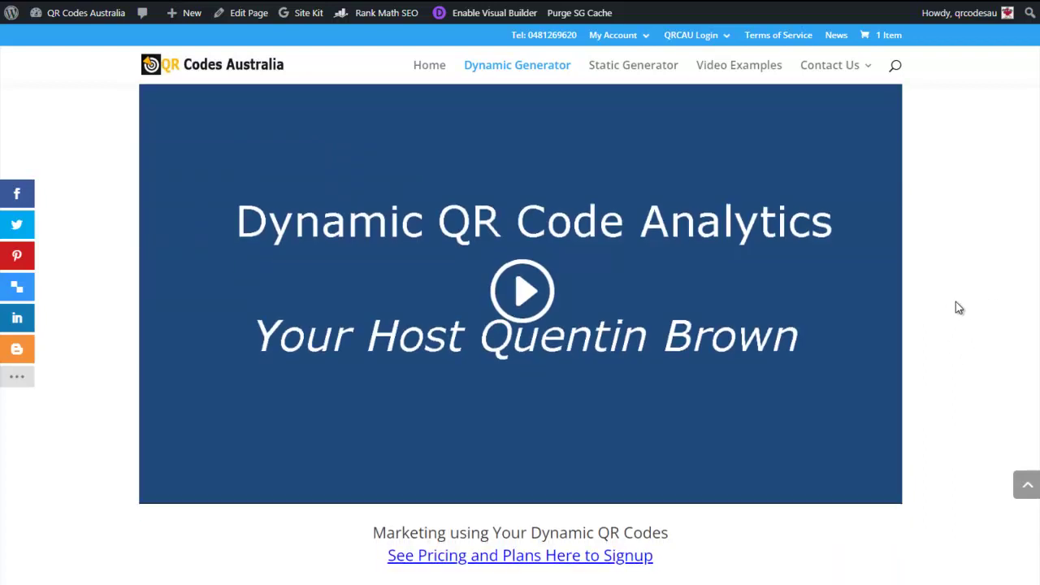
pyautogui.scroll(-3, 957, 306)
pyautogui.scroll(-3, 954, 311)
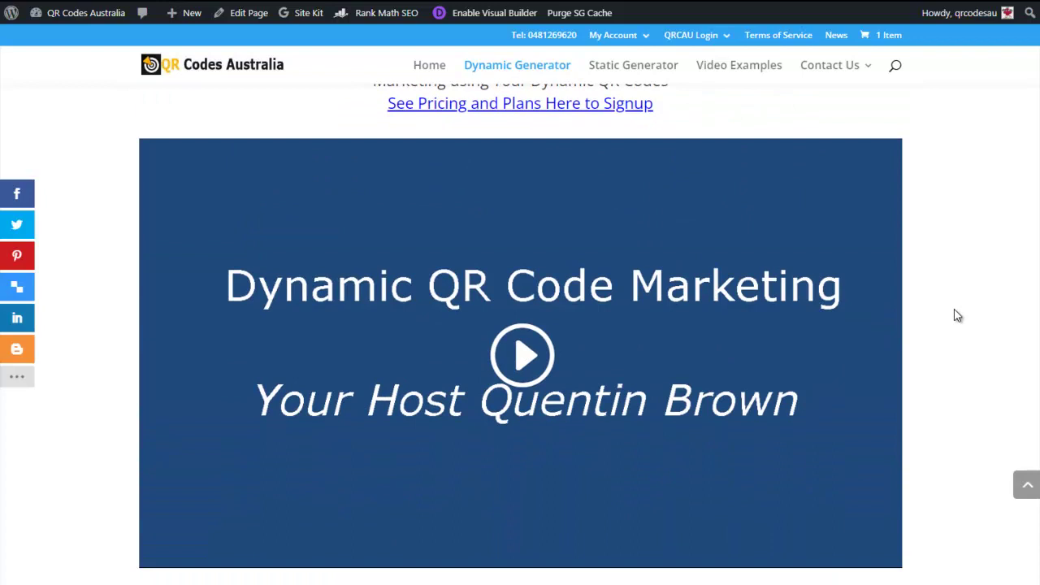
pyautogui.scroll(-7, 955, 317)
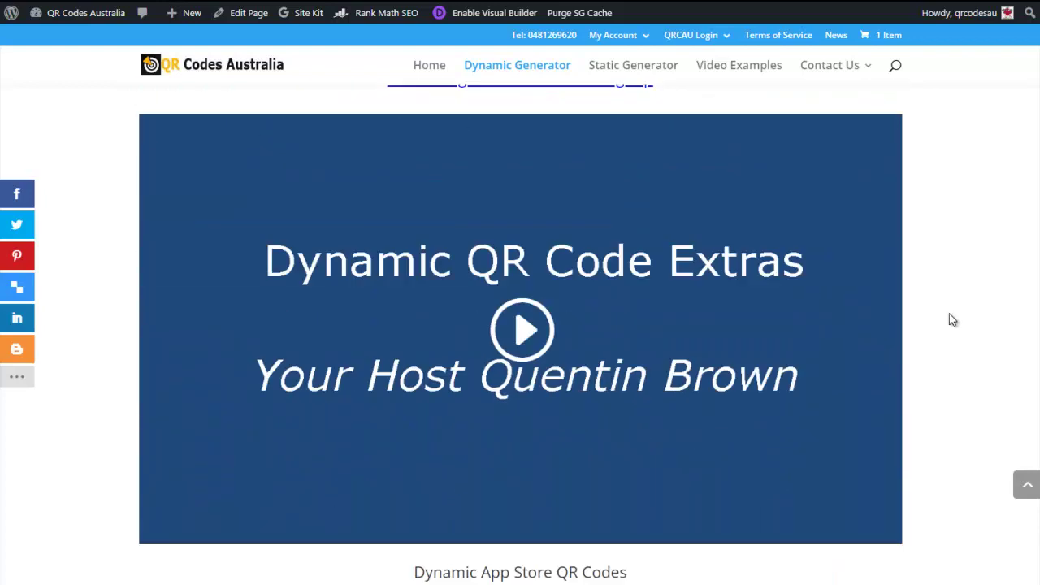
pyautogui.scroll(-2, 951, 316)
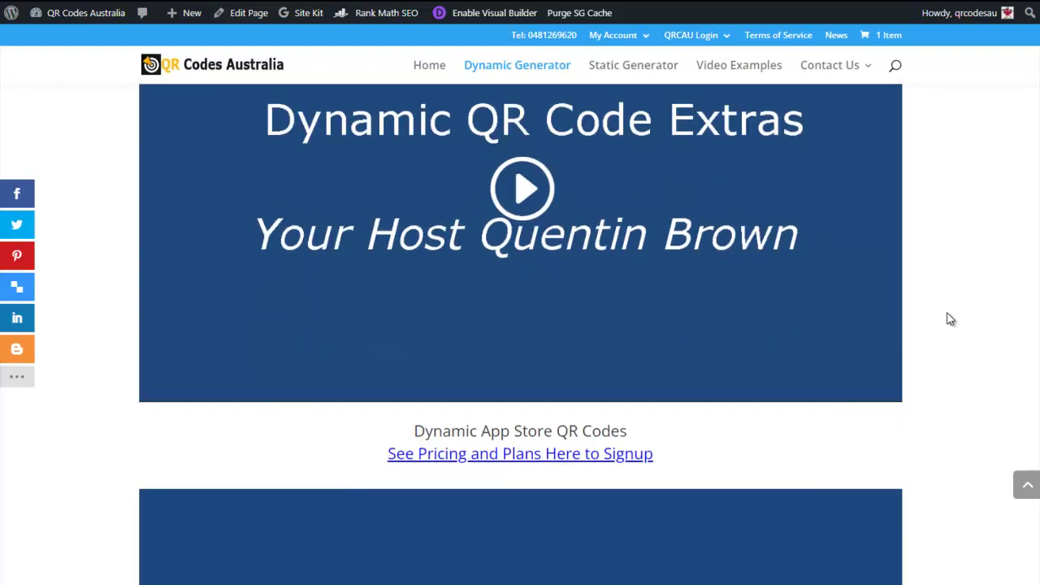
pyautogui.scroll(-5, 951, 318)
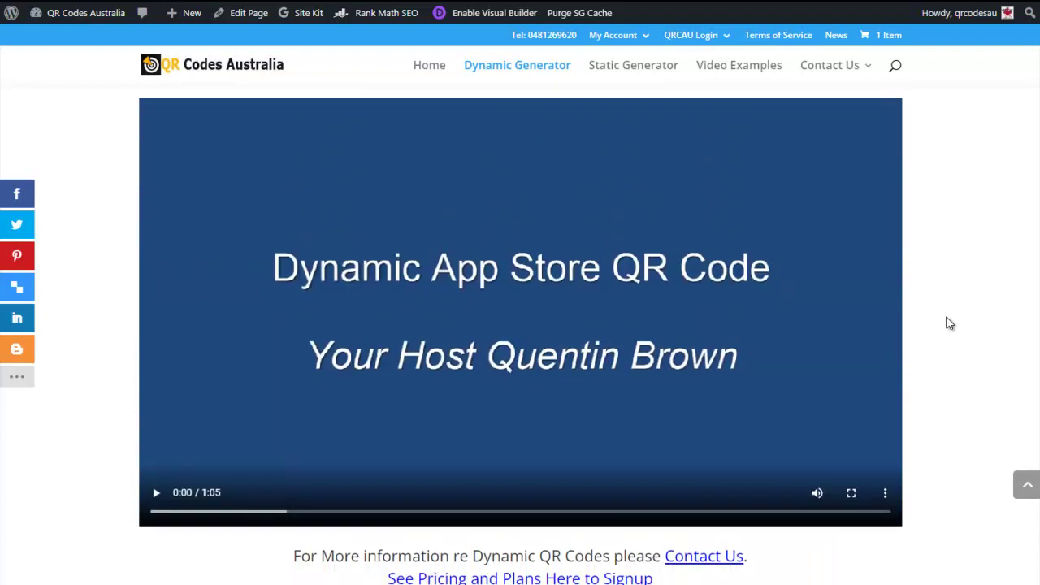